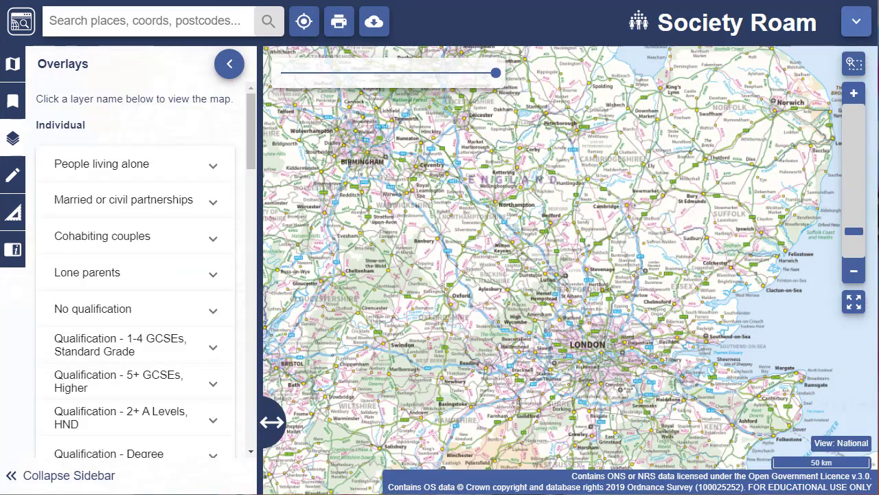
# Zoom from the national overview down to the Local 500 m scale around Tottenham
pyautogui.scroll(1, 616, 341)
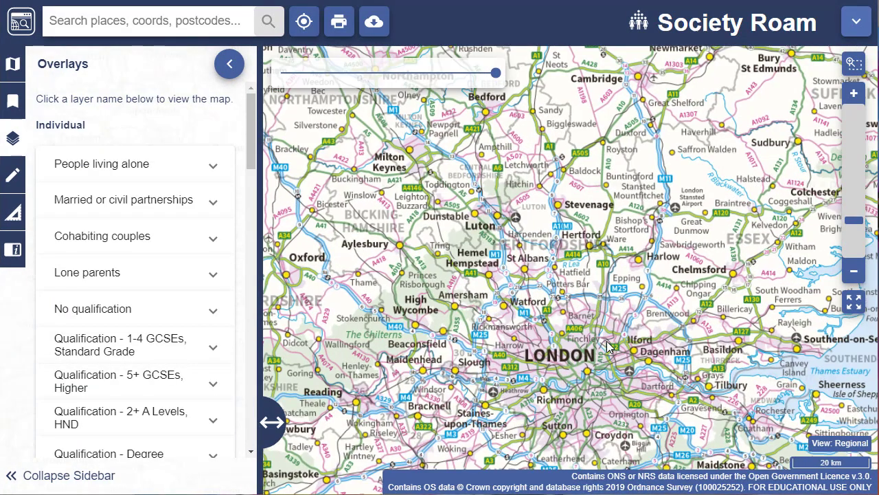
pyautogui.scroll(1, 608, 347)
pyautogui.scroll(1, 577, 337)
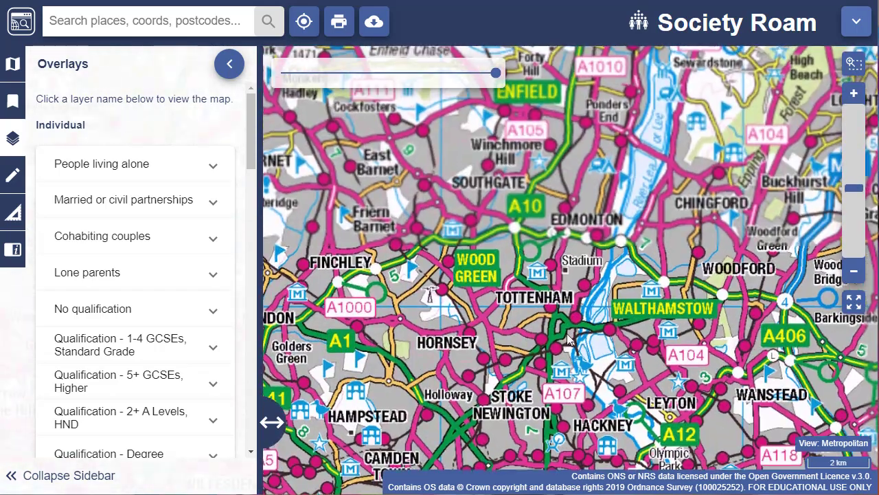
pyautogui.scroll(1, 559, 341)
pyautogui.scroll(1, 559, 341)
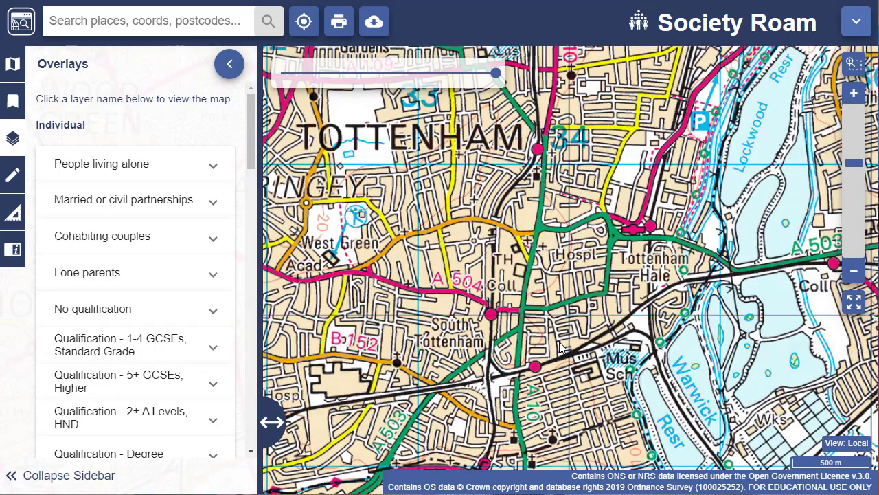
pyautogui.click(164, 22)
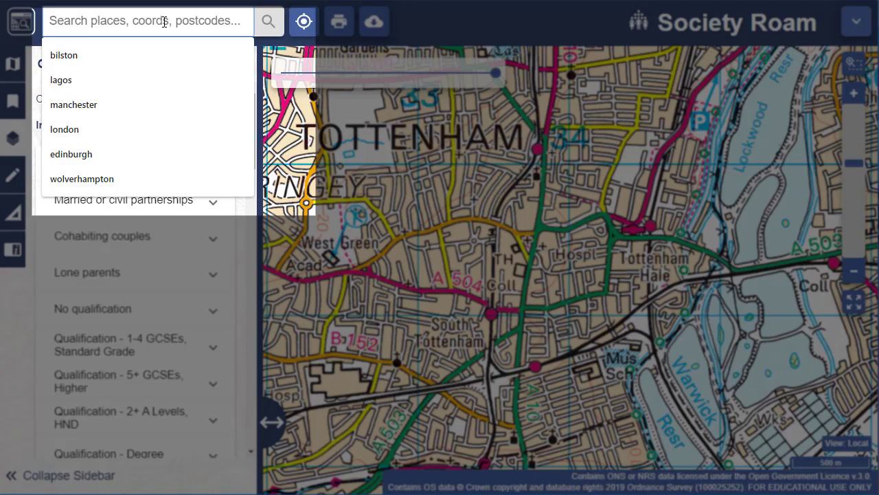
# Search for 'hackney', go to the Hackney (Hackney) place result, and close the results
pyautogui.write('hackney')
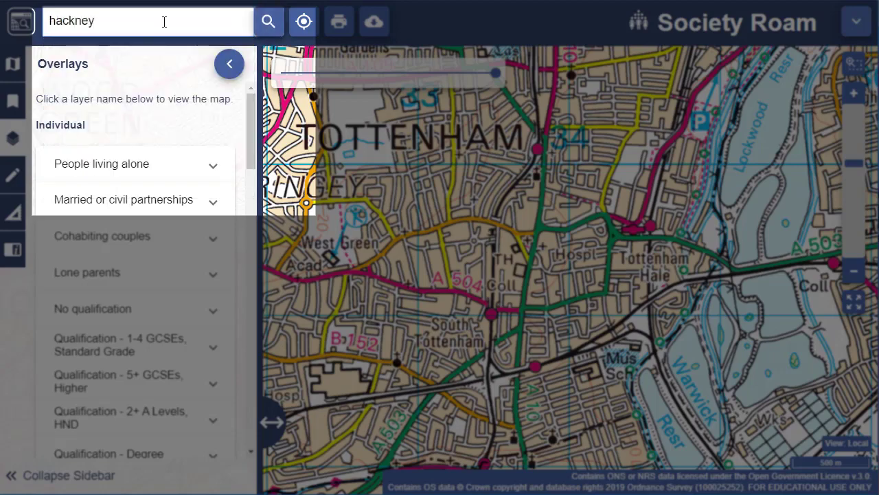
pyautogui.click(270, 23)
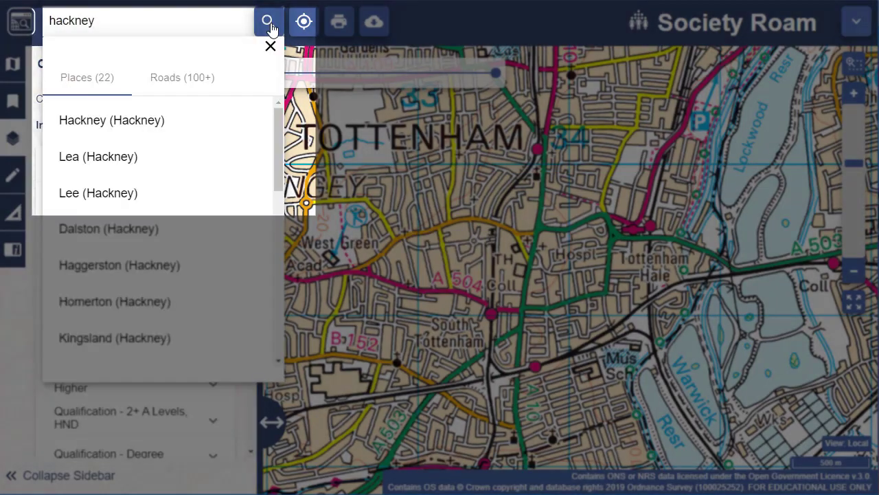
pyautogui.click(173, 127)
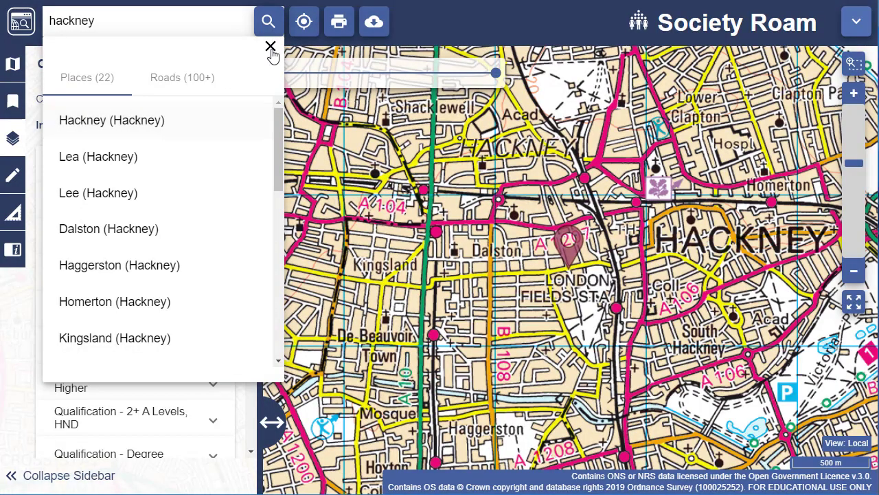
pyautogui.click(270, 48)
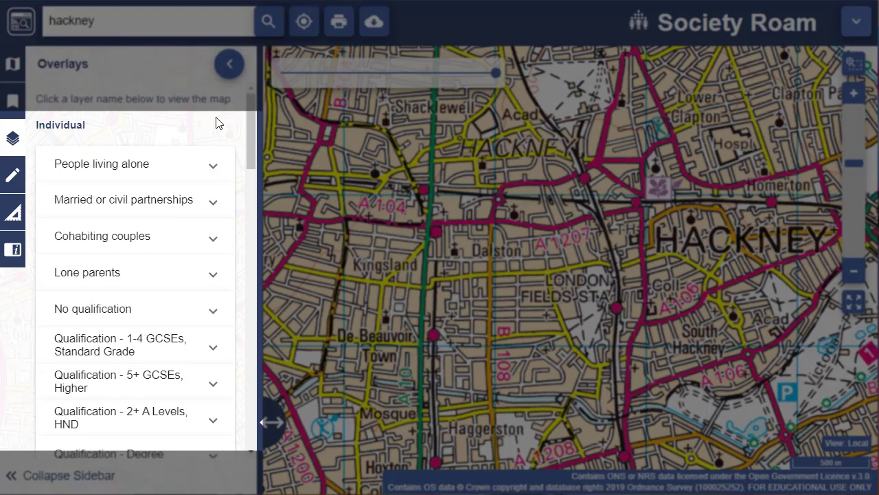
# Scroll the overlay list to the Population aged rows and show 'Population aged 16 to 34'
pyautogui.moveTo(252, 130); pyautogui.dragTo(255, 322)
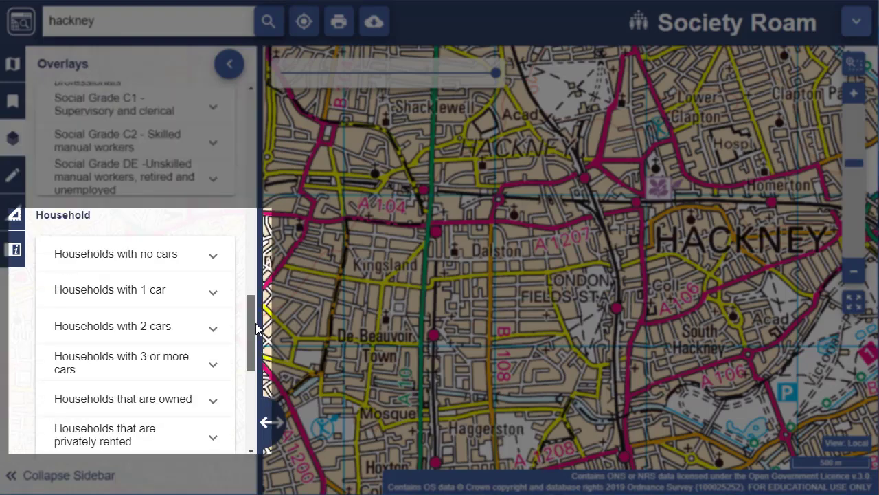
pyautogui.scroll(-5, 176, 400)
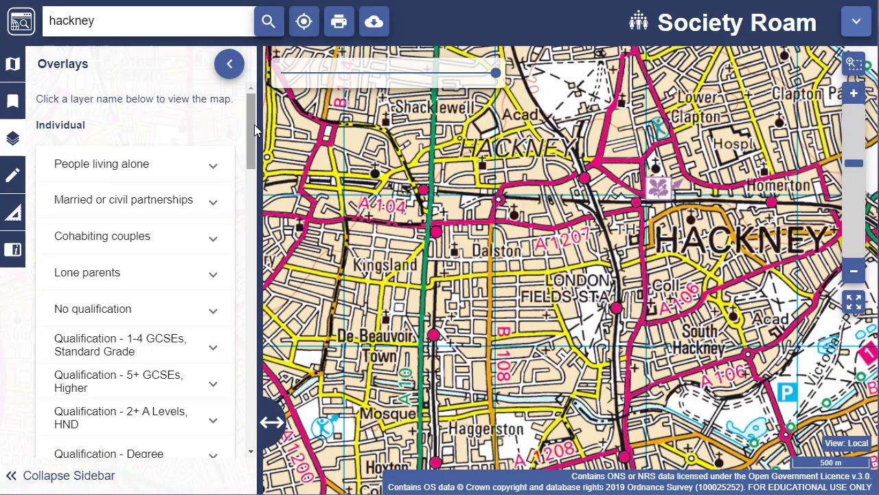
pyautogui.moveTo(255, 125); pyautogui.dragTo(242, 220)
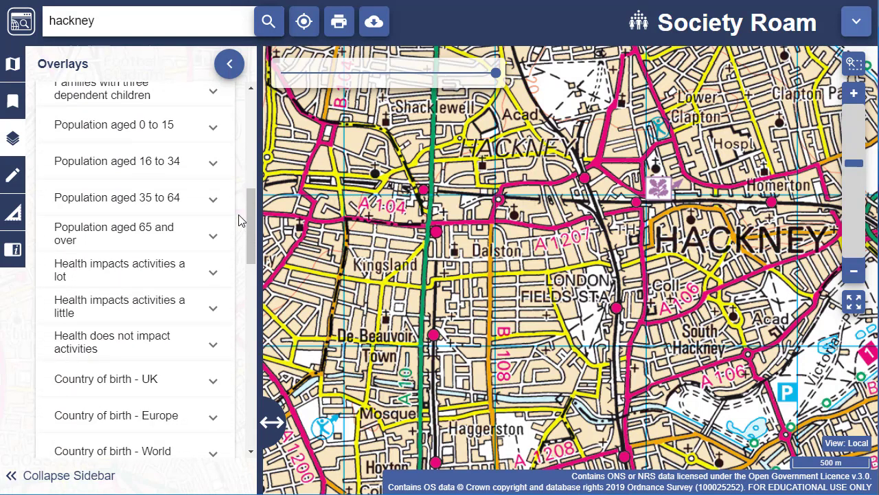
pyautogui.click(165, 162)
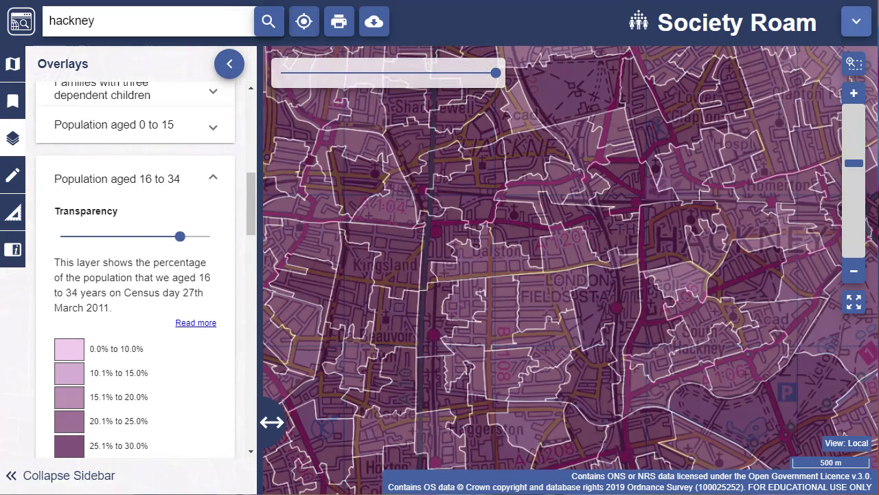
# Make the 16 to 34 overlay fully opaque and select area Hackney 023F for its age figures
pyautogui.moveTo(179, 236); pyautogui.dragTo(202, 245)
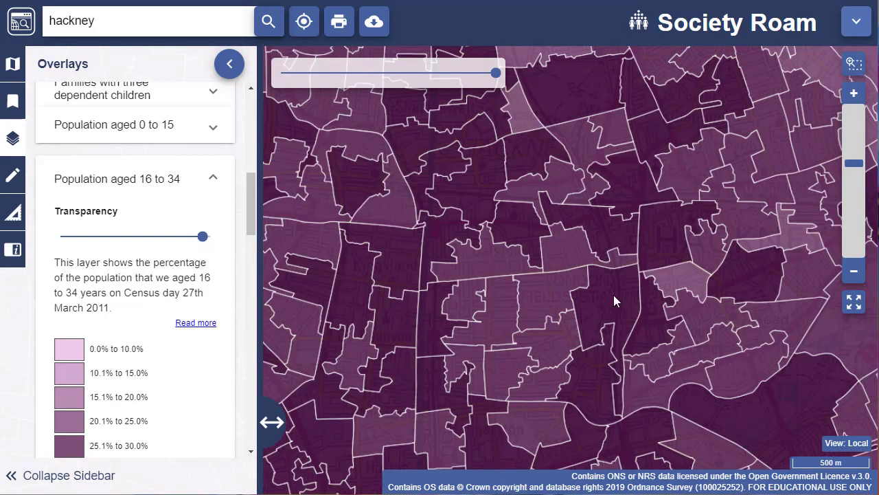
pyautogui.click(614, 296)
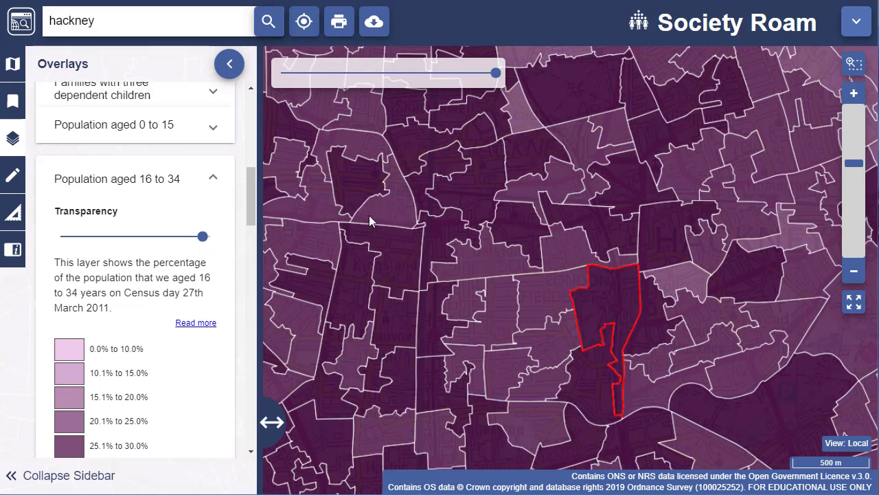
pyautogui.moveTo(249, 195); pyautogui.dragTo(250, 246)
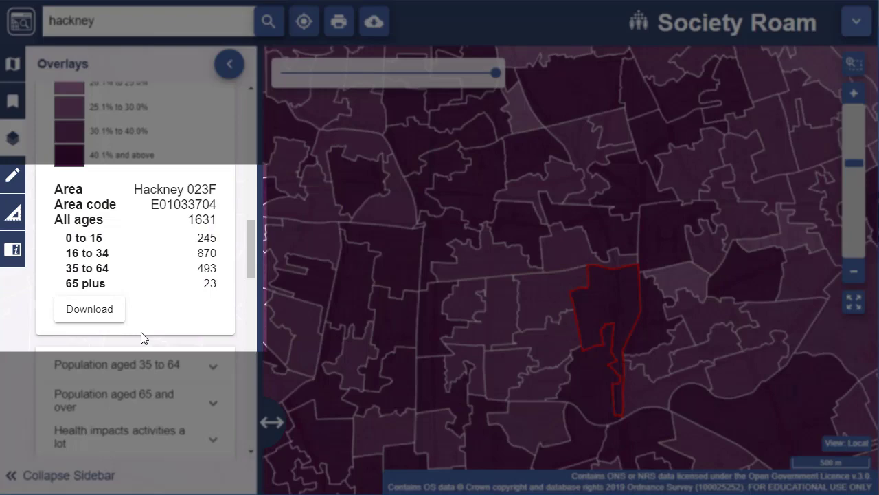
# Download Hackney 023F's age figures and save them as hackney023f.csv
pyautogui.click(105, 316)
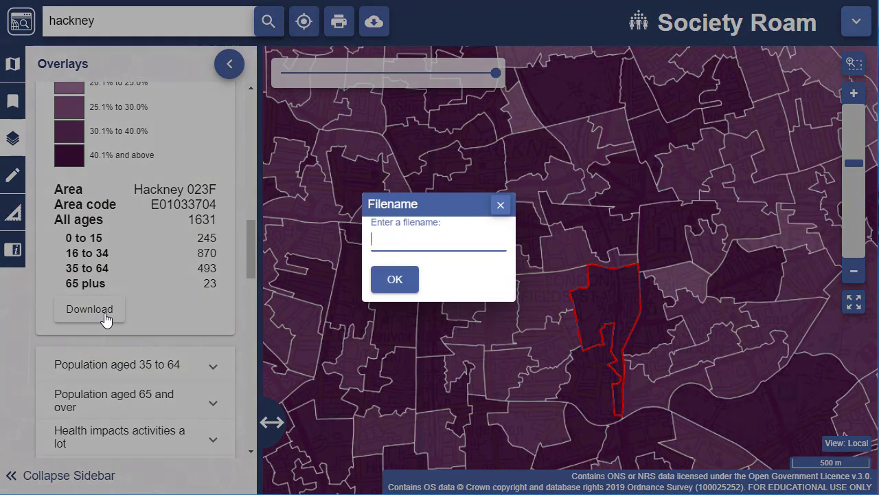
pyautogui.write('hackney023f')
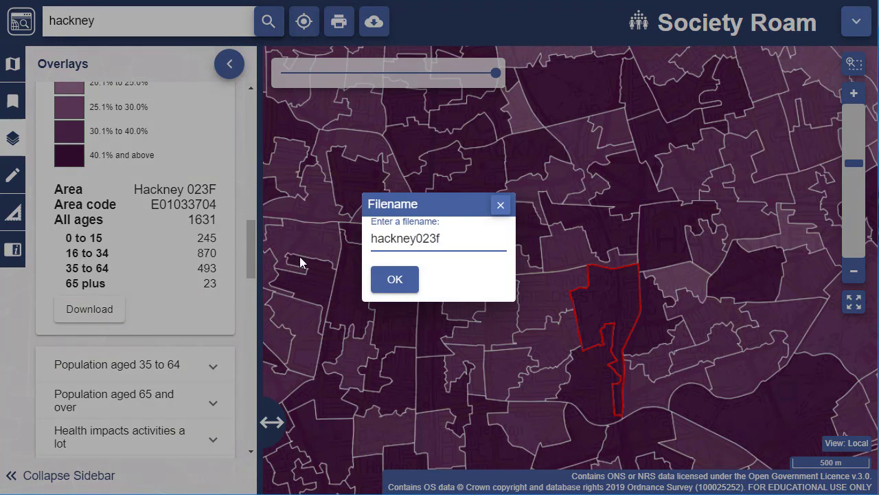
pyautogui.click(394, 279)
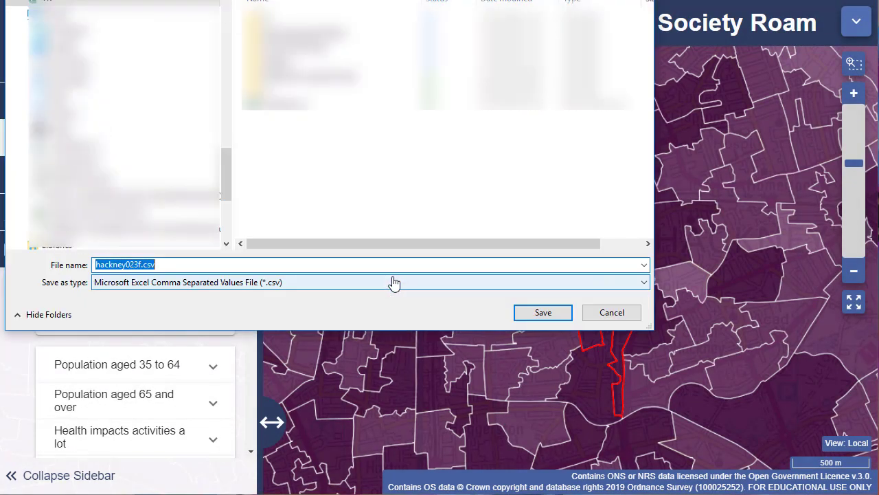
pyautogui.press('Return')
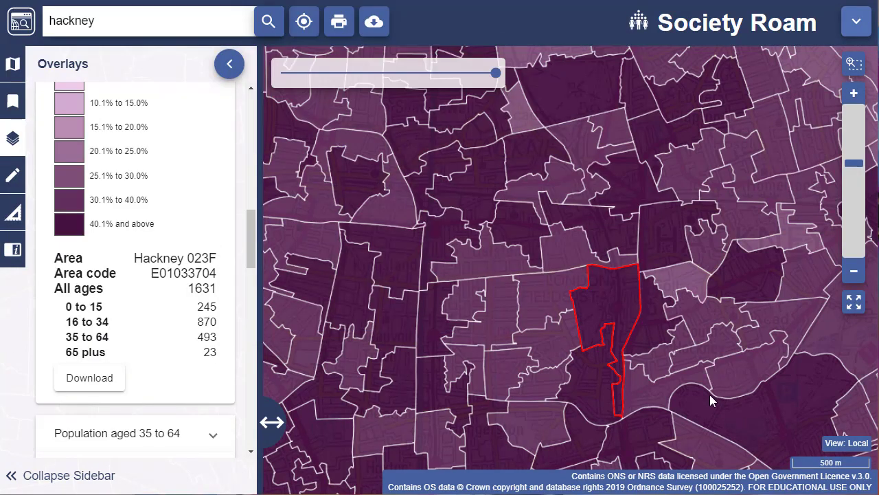
# Zoom Hackney to Detailed view, centre the 46.6% area and show its figures
pyautogui.scroll(2, 615, 302)
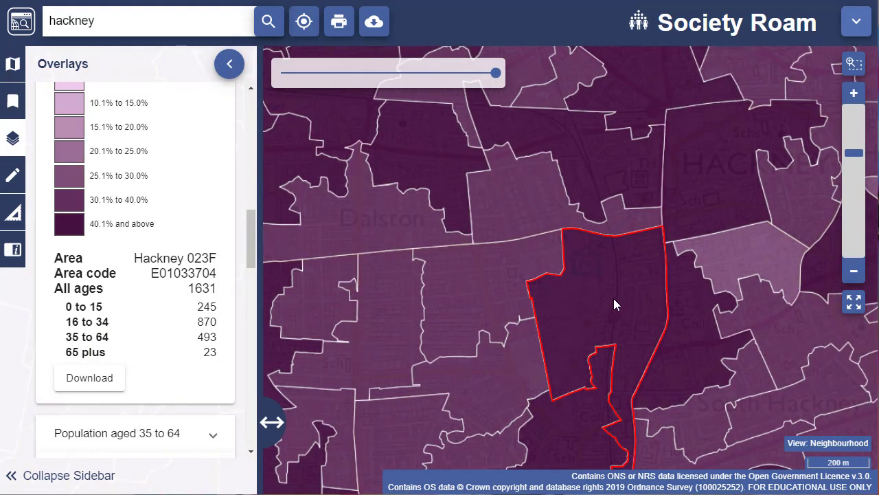
pyautogui.scroll(1, 613, 298)
pyautogui.scroll(1, 613, 297)
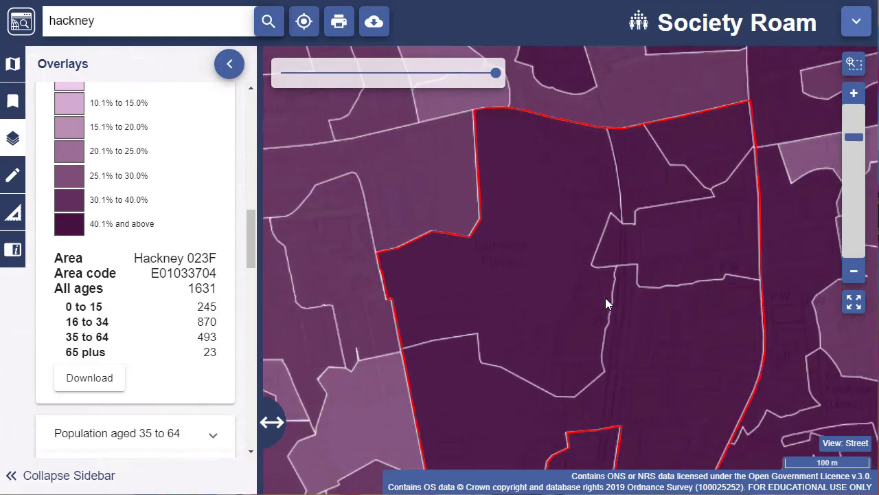
pyautogui.moveTo(575, 284); pyautogui.dragTo(653, 309)
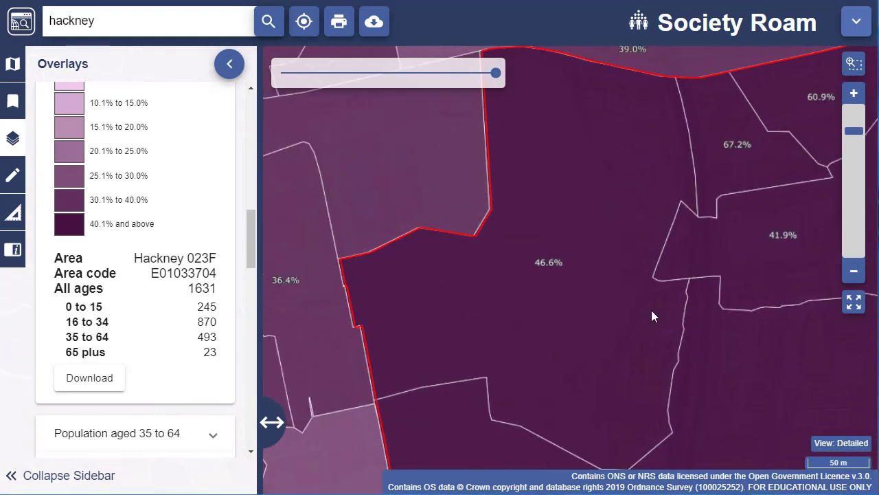
pyautogui.click(589, 286)
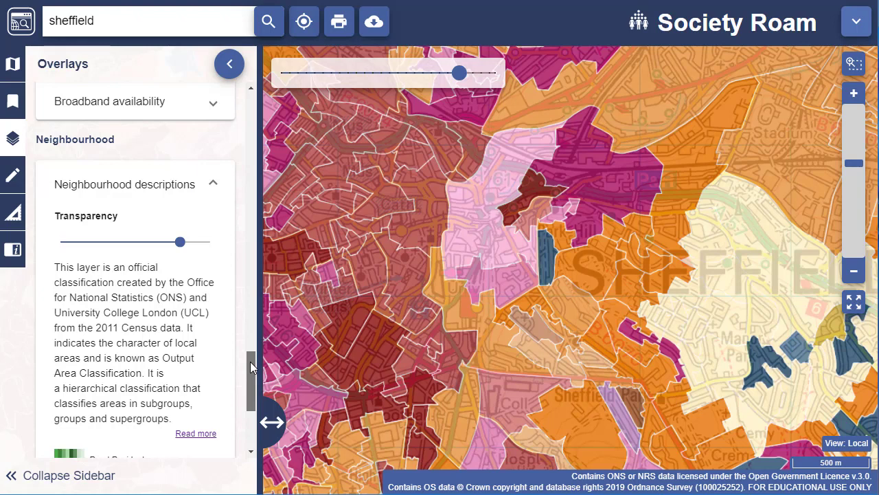
# Scroll to the Sheffield classification legend, show an area's details as Asian Terraces and Flats, and zoom in
pyautogui.moveTo(250, 363); pyautogui.dragTo(246, 420)
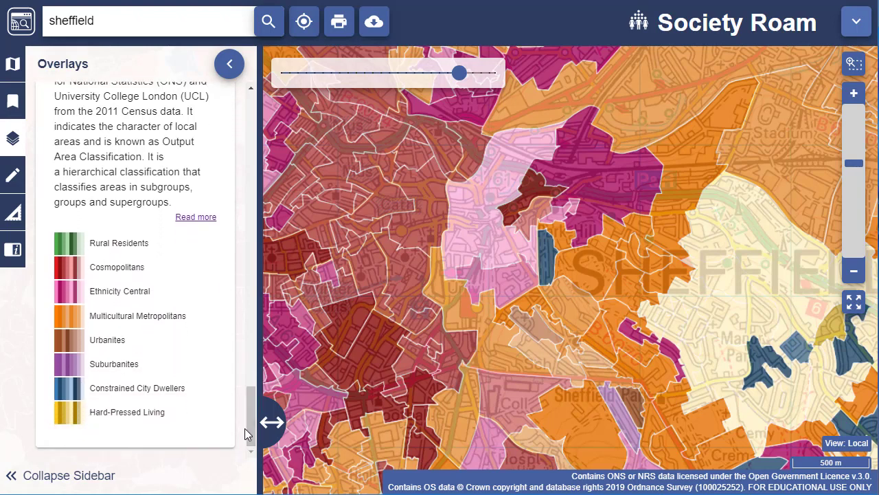
pyautogui.click(583, 314)
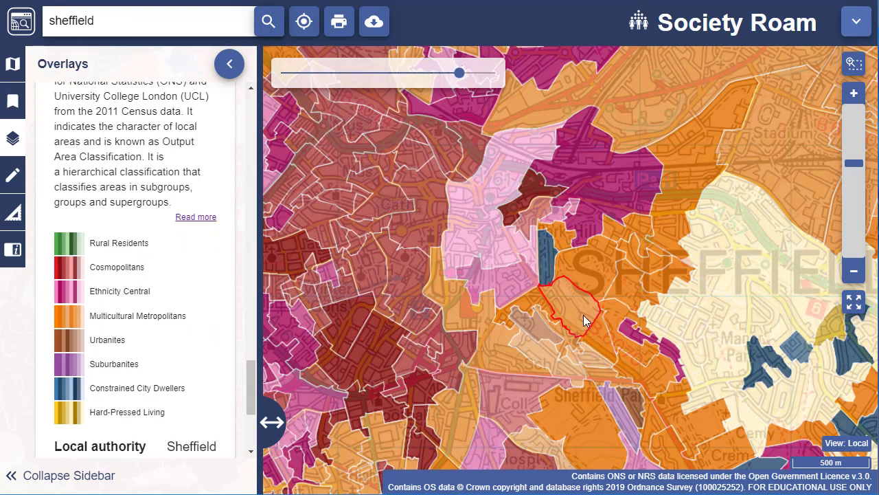
pyautogui.scroll(-3, 252, 373)
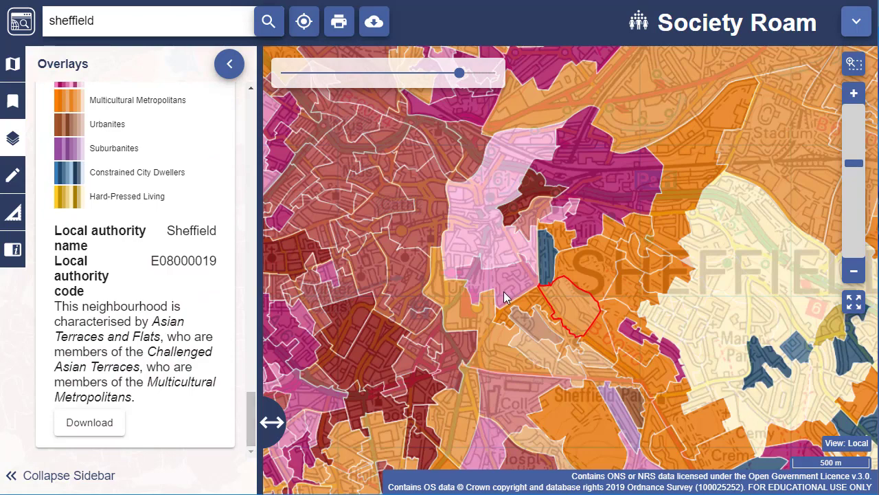
pyautogui.scroll(1, 503, 291)
pyautogui.scroll(1, 503, 297)
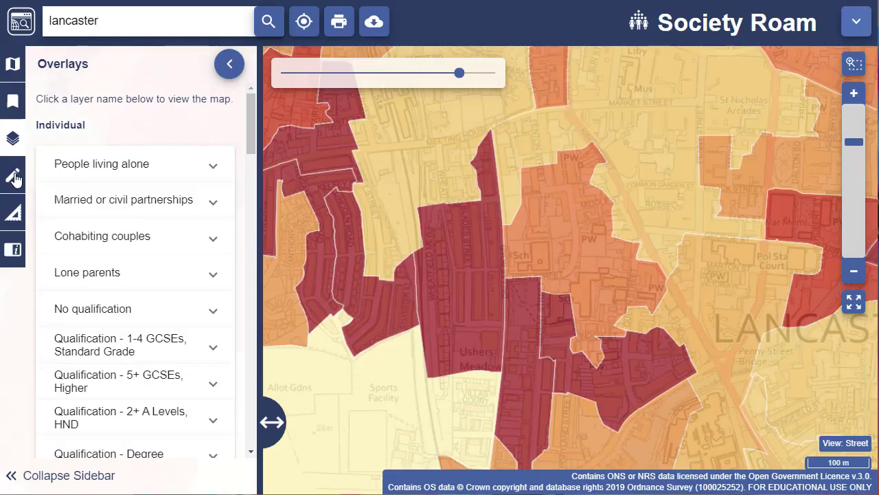
# Add red balloon markers inside the orange area near the centre of the Lancaster map
pyautogui.click(13, 177)
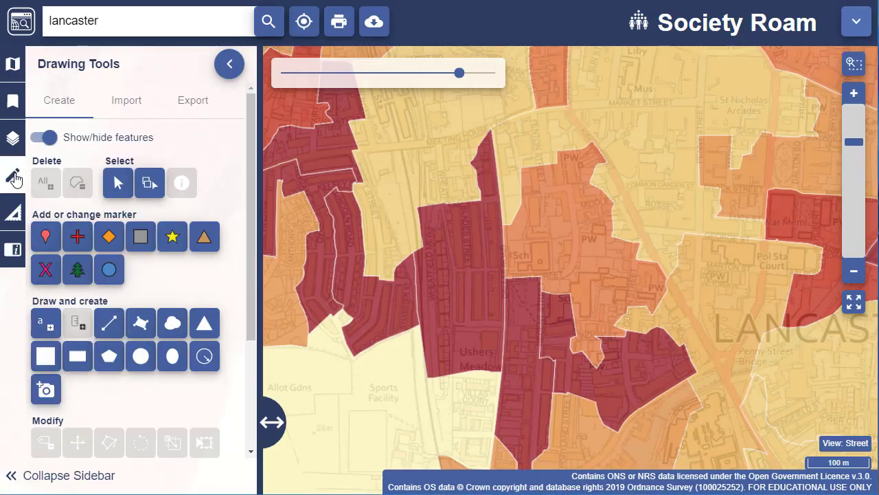
pyautogui.click(45, 236)
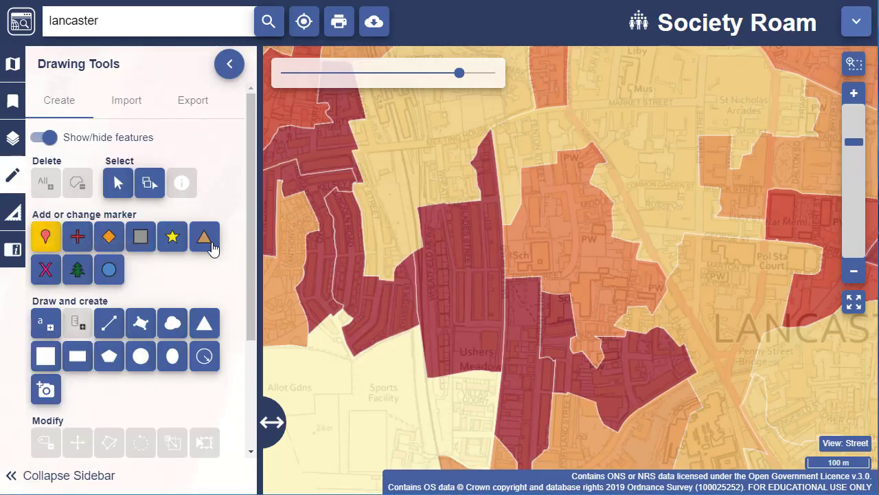
pyautogui.click(545, 234)
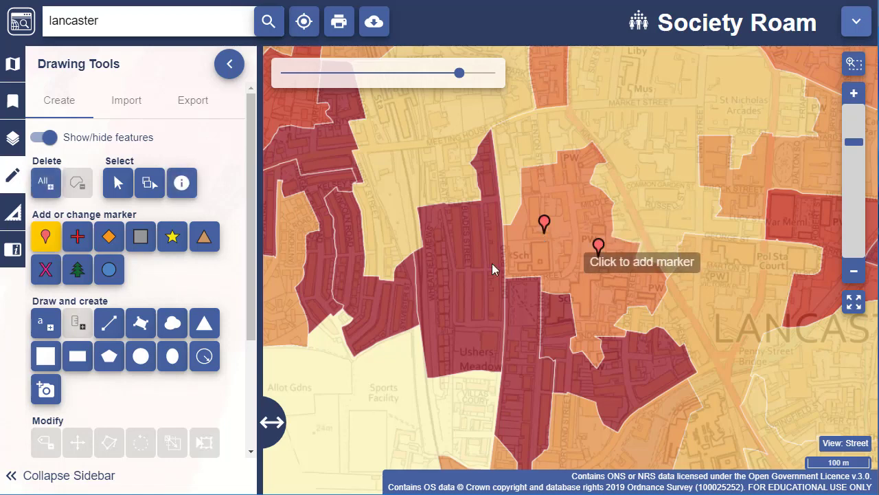
pyautogui.click(126, 103)
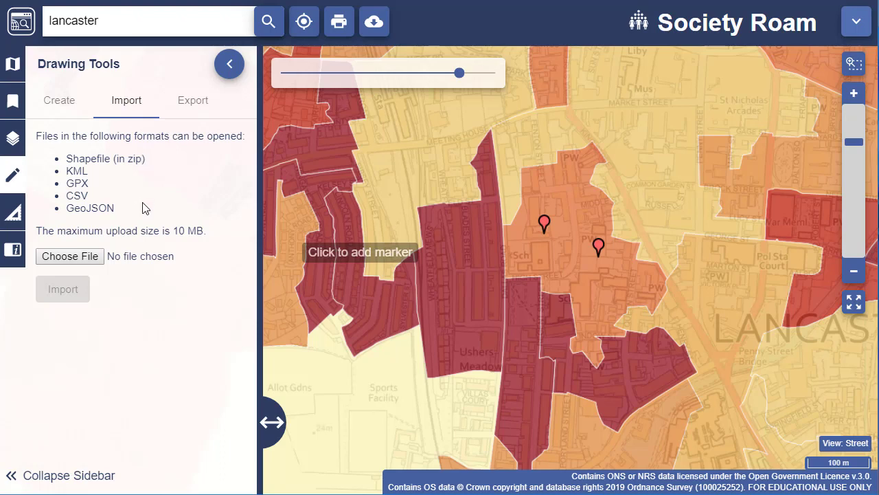
pyautogui.click(12, 213)
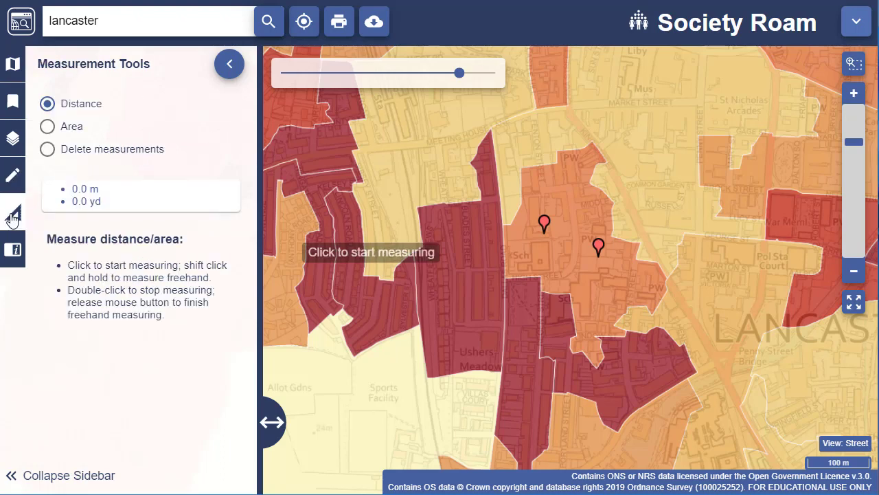
# Measure a 171.6 m three-point distance line on the Lancaster map
pyautogui.click(416, 211)
pyautogui.click(468, 205)
pyautogui.doubleClick(450, 163)
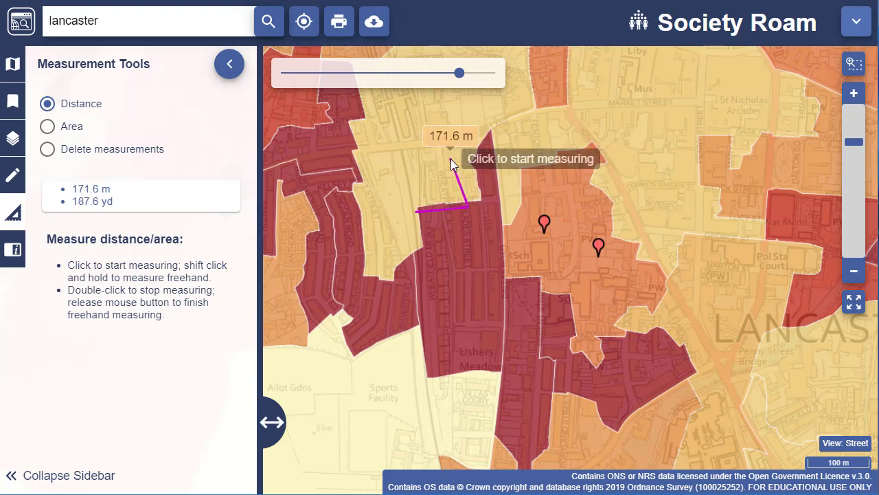
# Save the current map in My Maps under the name 'population'
pyautogui.click(14, 101)
pyautogui.click(122, 103)
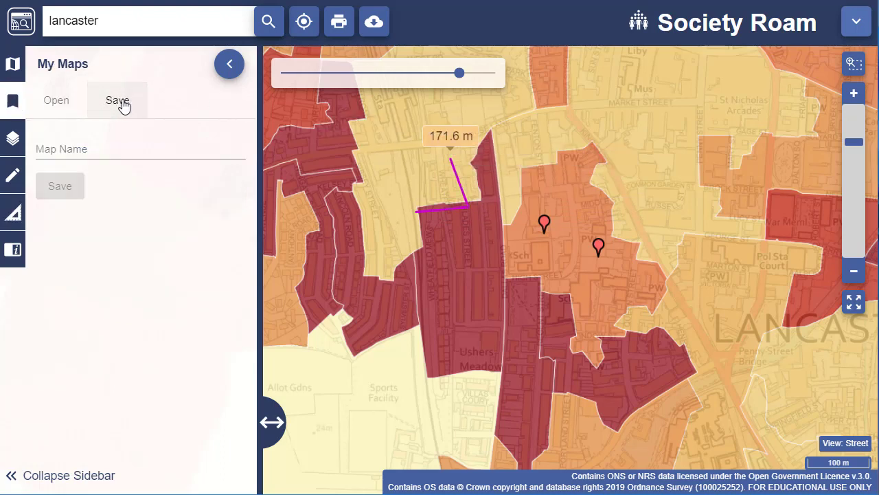
pyautogui.click(114, 145)
pyautogui.write('population')
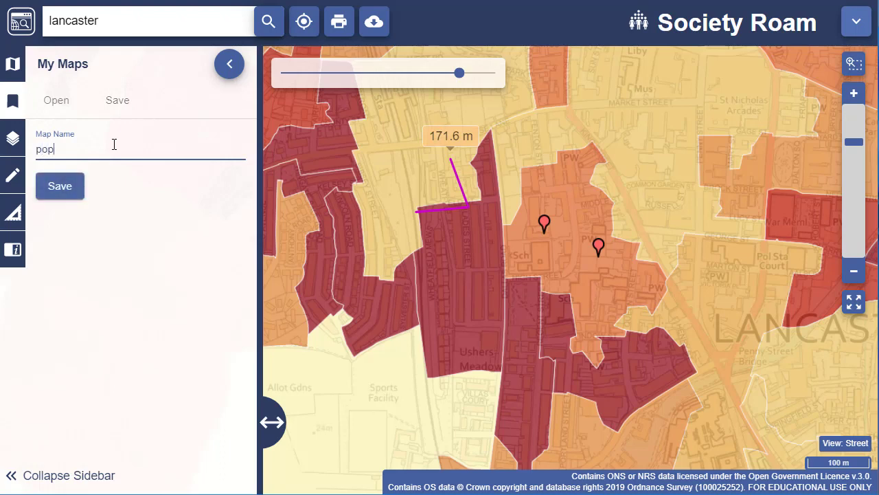
pyautogui.click(72, 190)
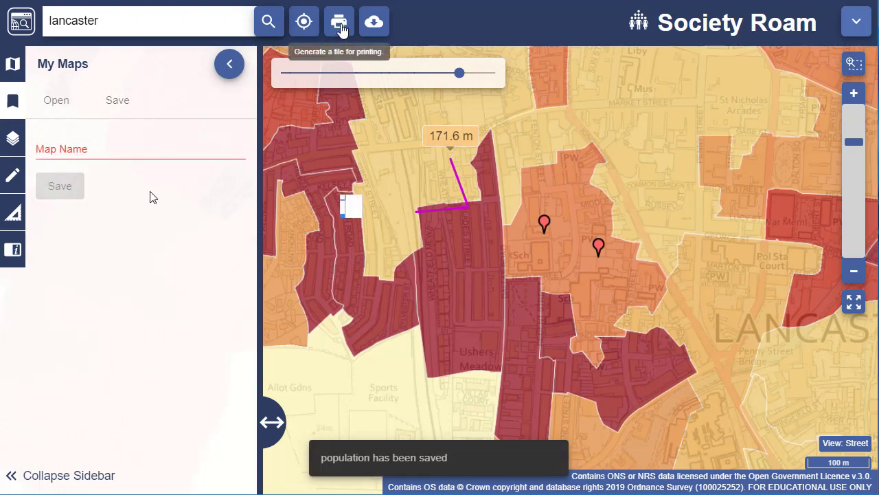
# Open the Print dialog for the Lancaster map and list the available page sizes
pyautogui.click(340, 27)
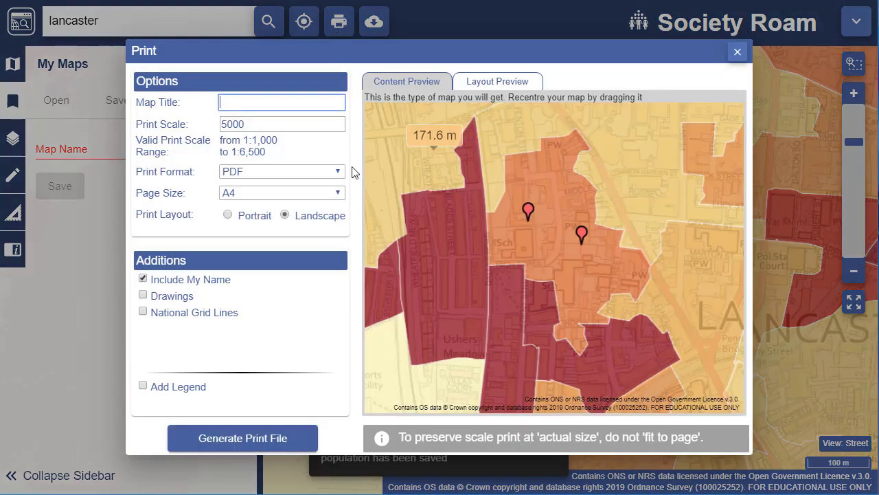
pyautogui.click(340, 196)
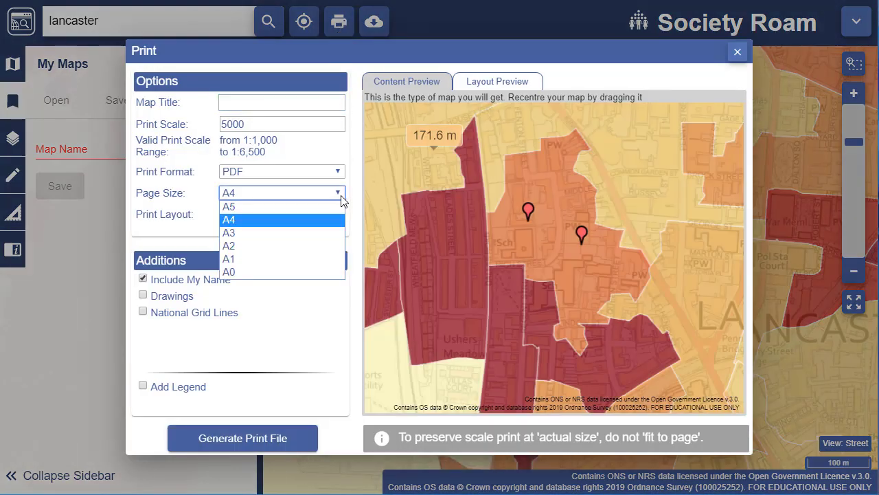